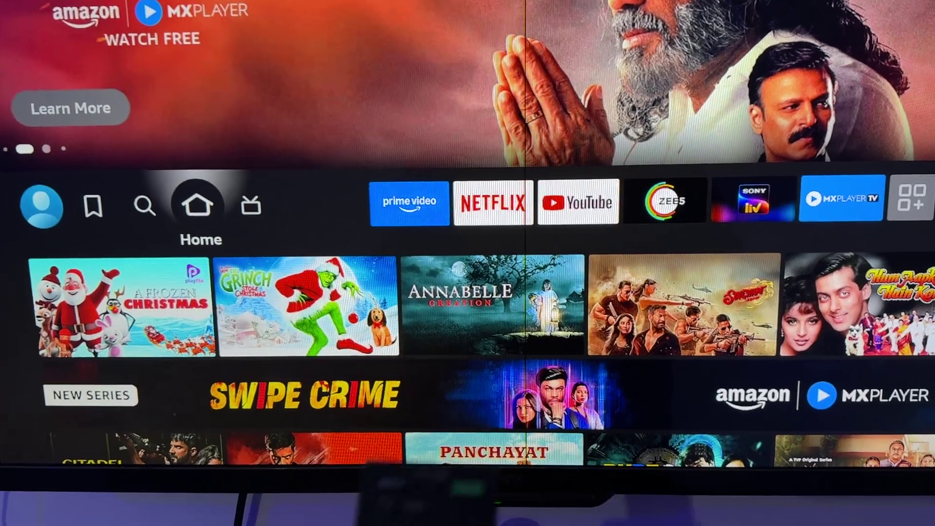
Navigate the home screen's top bar to the Settings gear, briefly checking the apps row
key(Right)
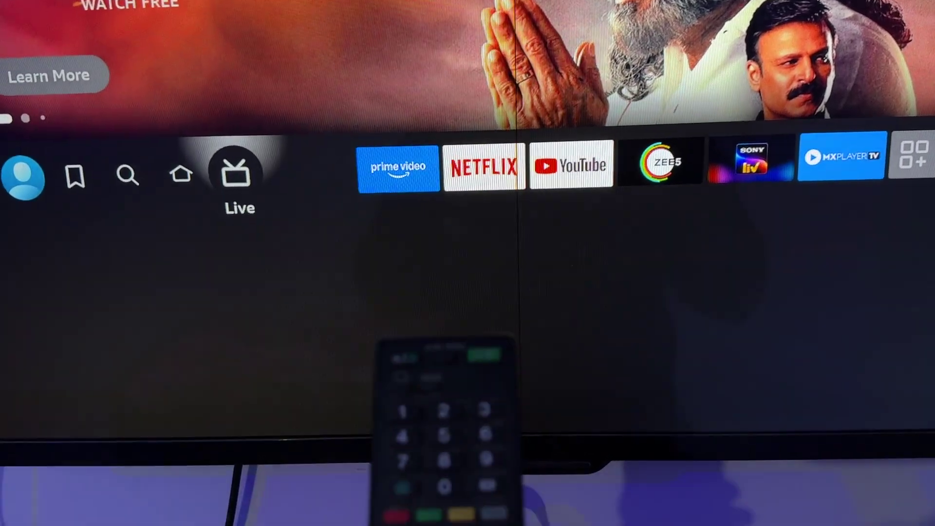
key(Right)
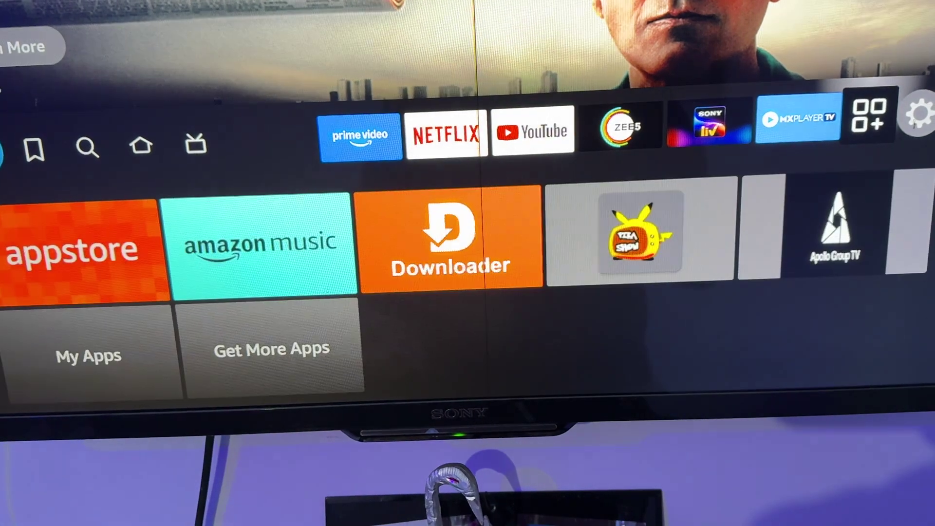
key(Down)
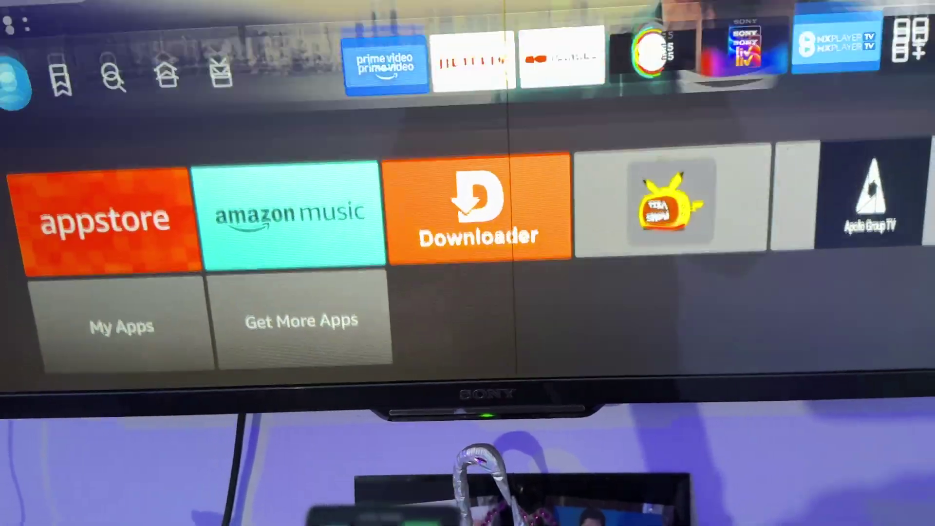
key(Up)
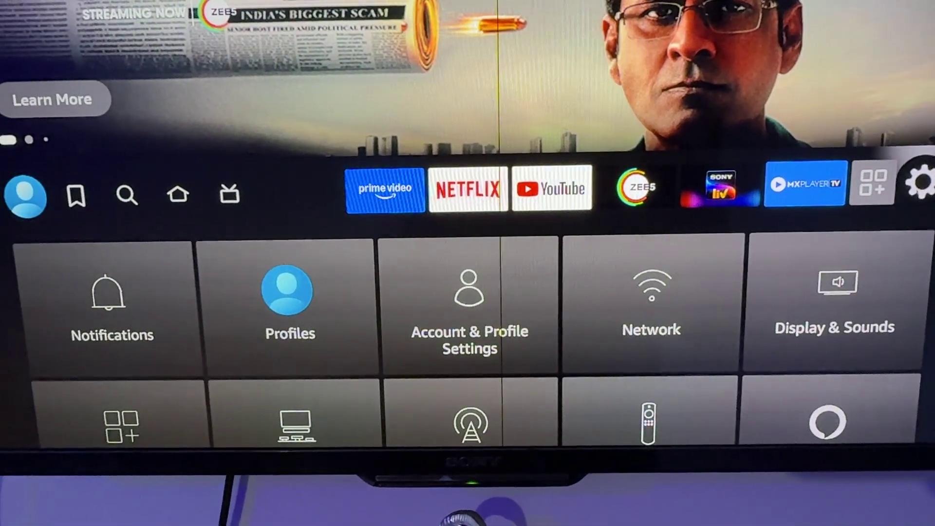
Move through the Settings grid to the Applications tile and open it
key(Down)
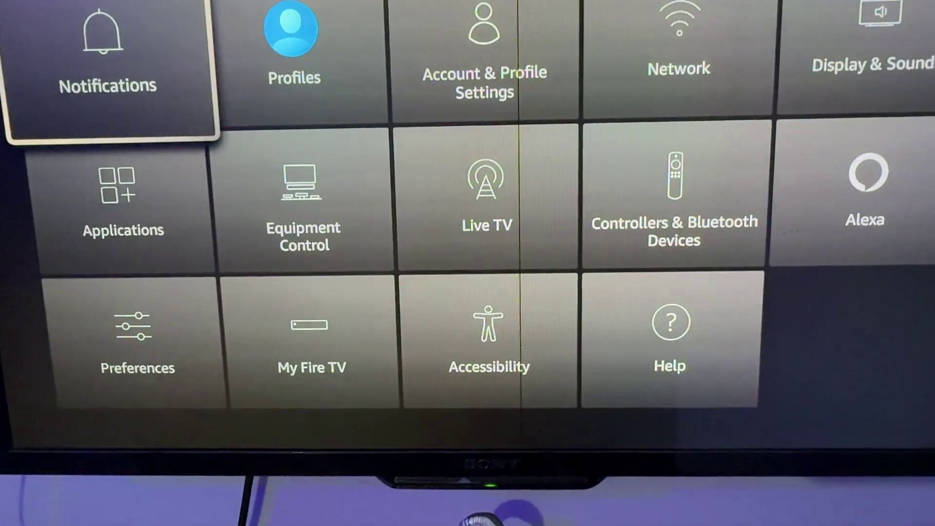
key(Right)
key(Right)
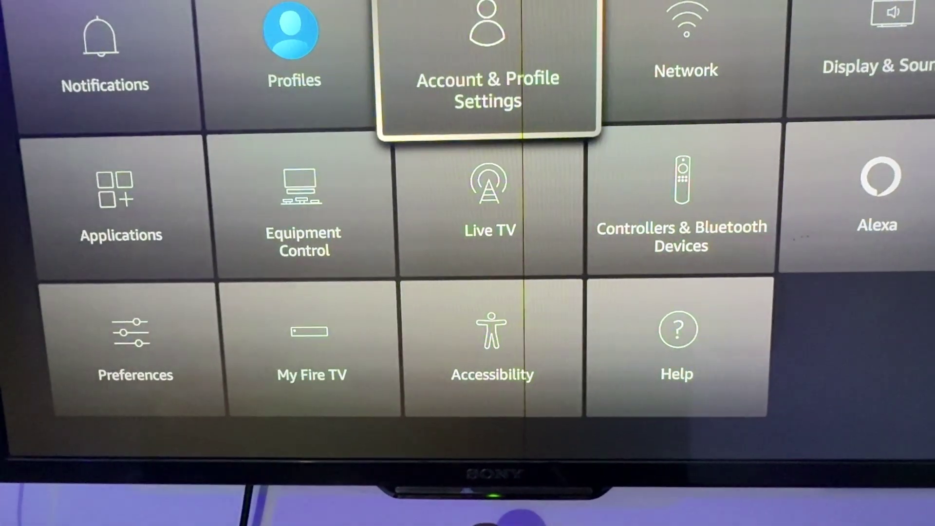
key(Down)
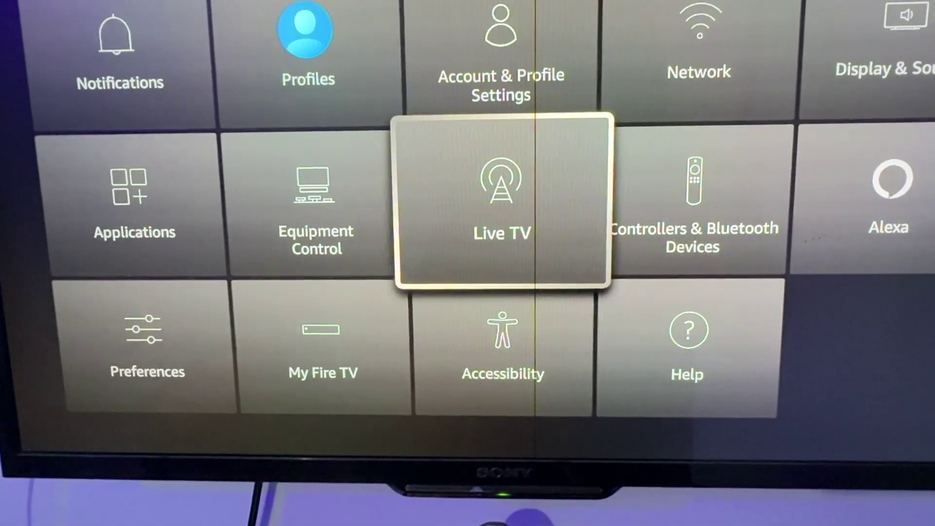
key(Left)
key(Left)
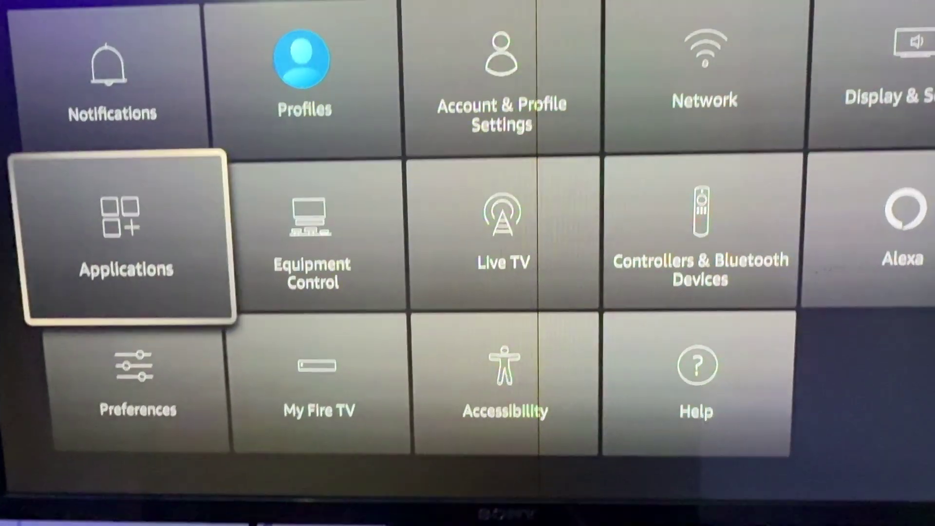
key(Return)
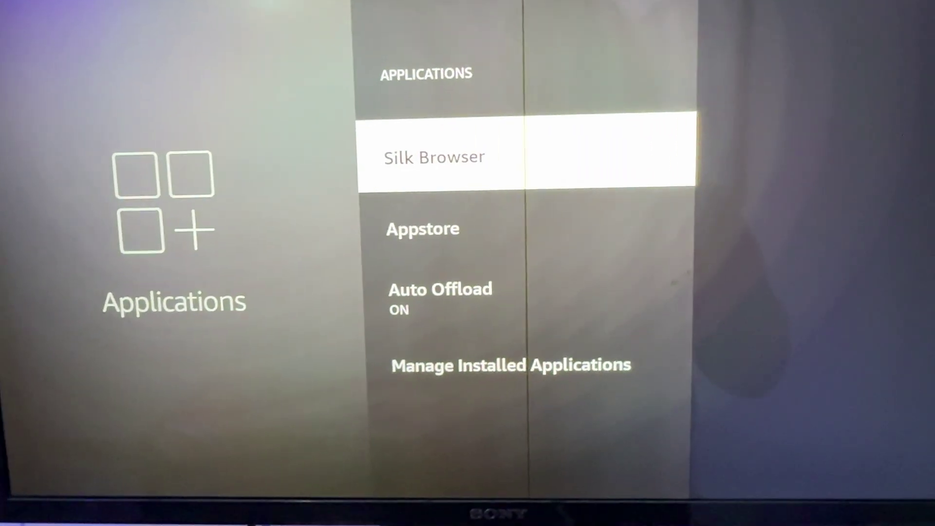
Open Manage Installed Applications to list AajTak, Amazon Kids, Amazon Music and others
key(Down)
key(Down)
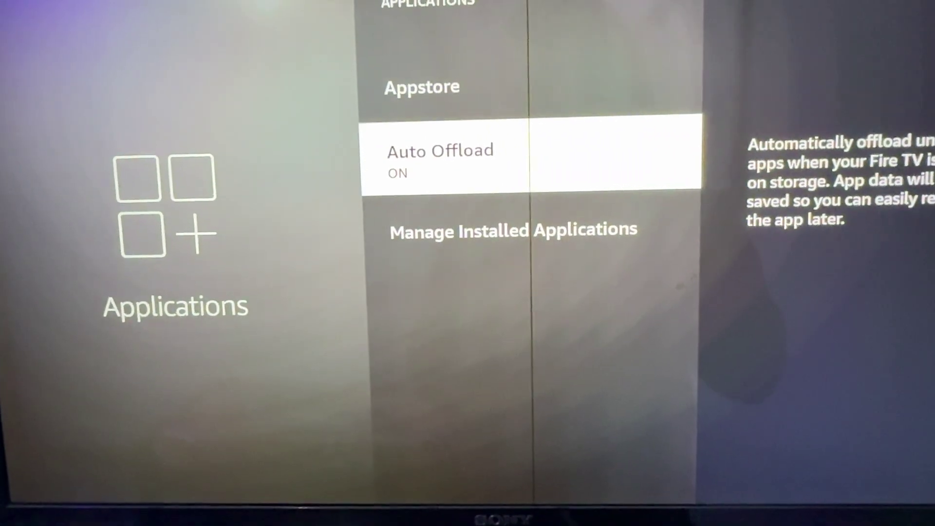
key(Down)
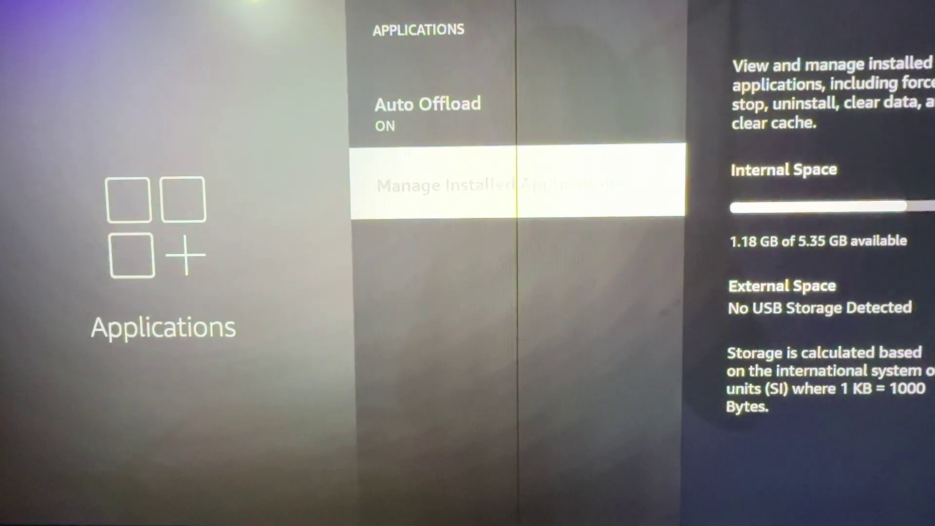
key(Return)
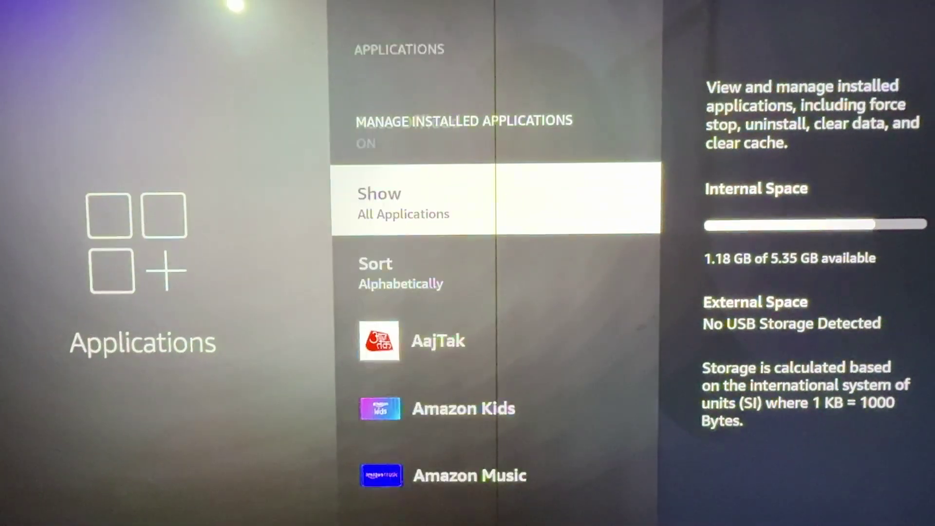
key(Down)
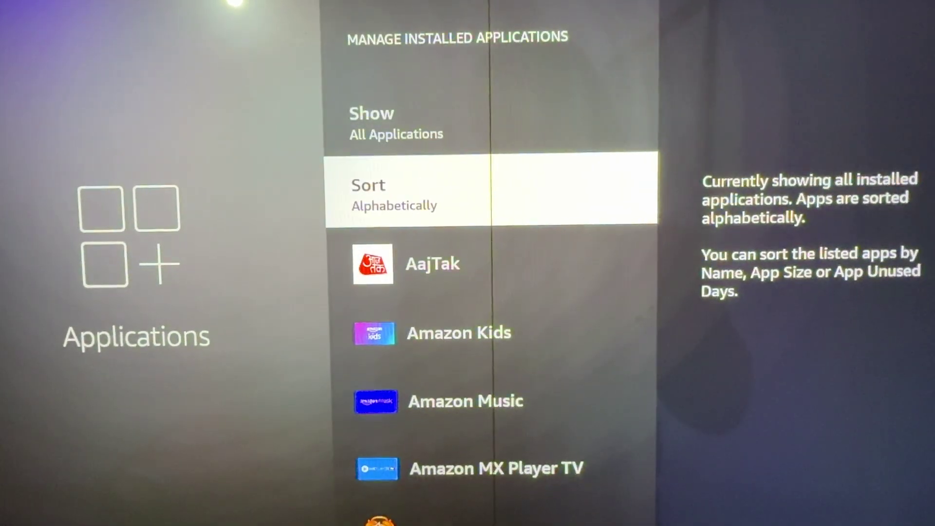
Go to Amazon Kids' app page and highlight its Clear cache option
key(Down)
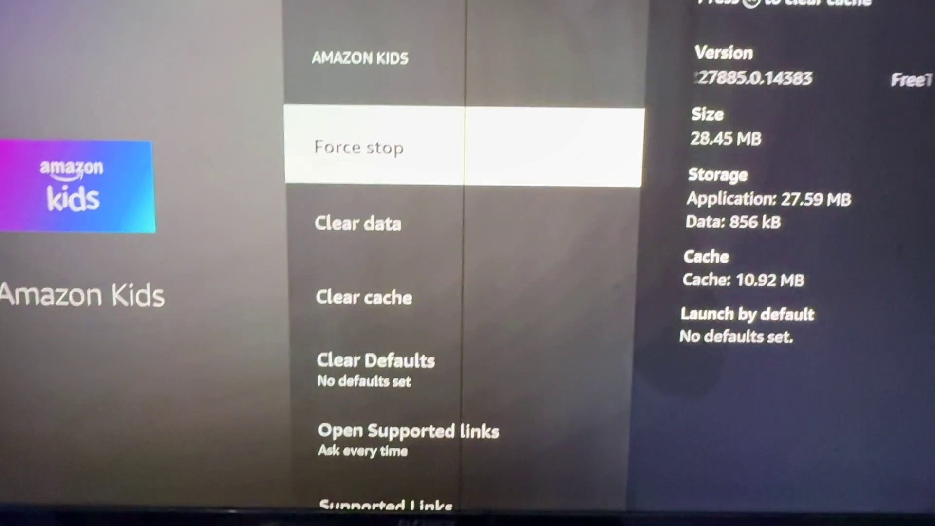
key(Down)
key(Down)
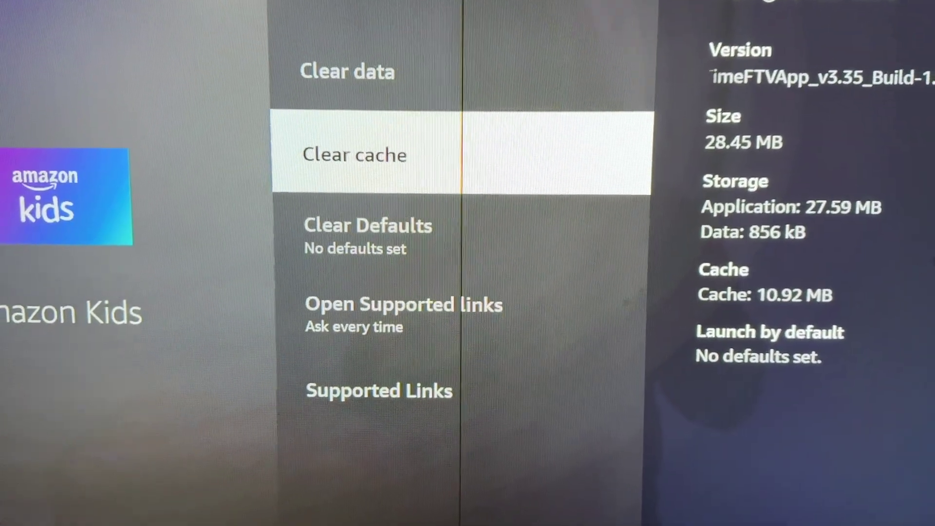